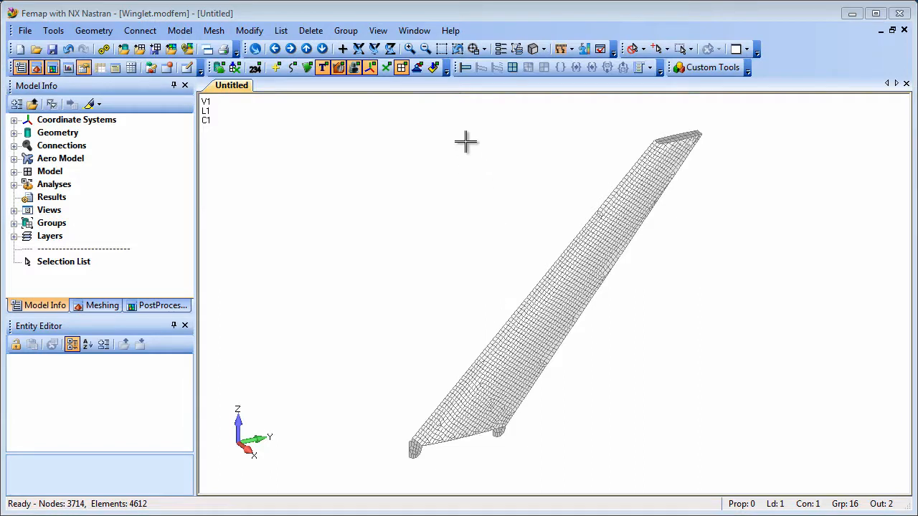
# - Show the applied loads on the winglet mesh and hide them again
pyautogui.click(435, 67)
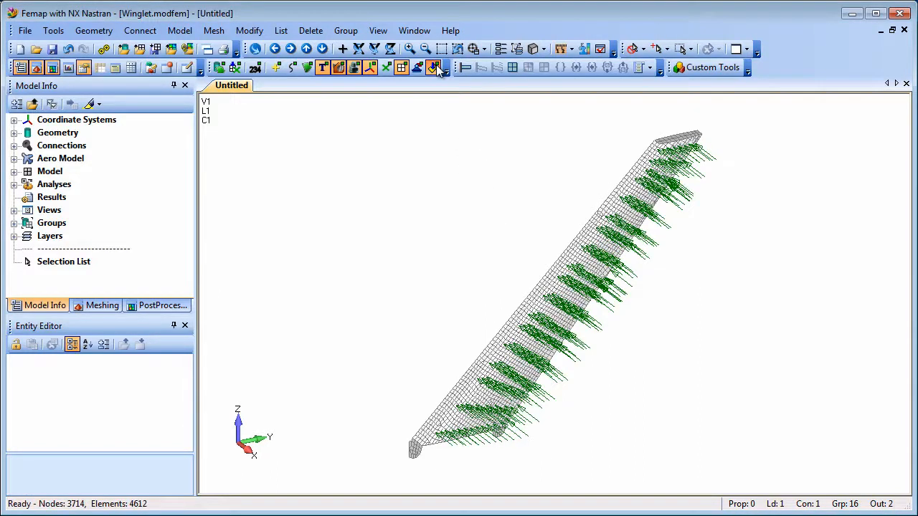
pyautogui.click(435, 66)
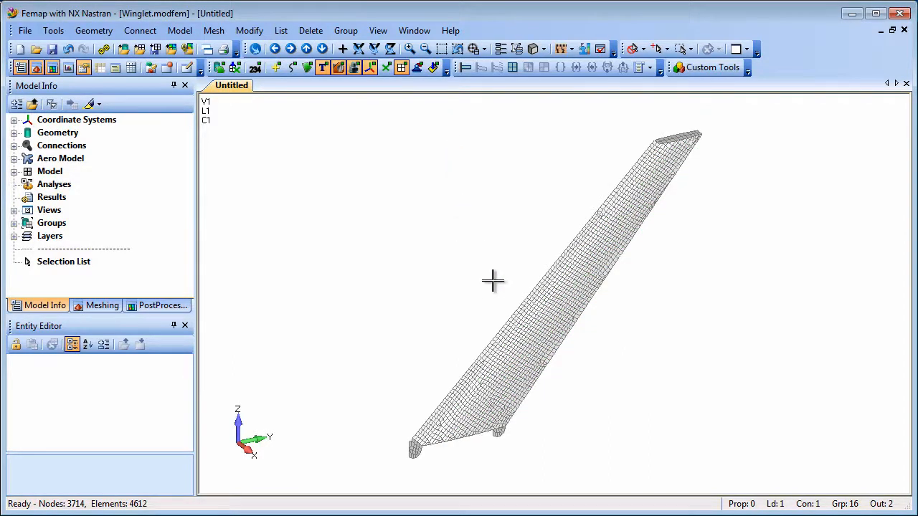
# - Create a new untitled NX Nastran Static analysis set for the winglet model
pyautogui.rightClick(41, 186)
pyautogui.click(89, 191)
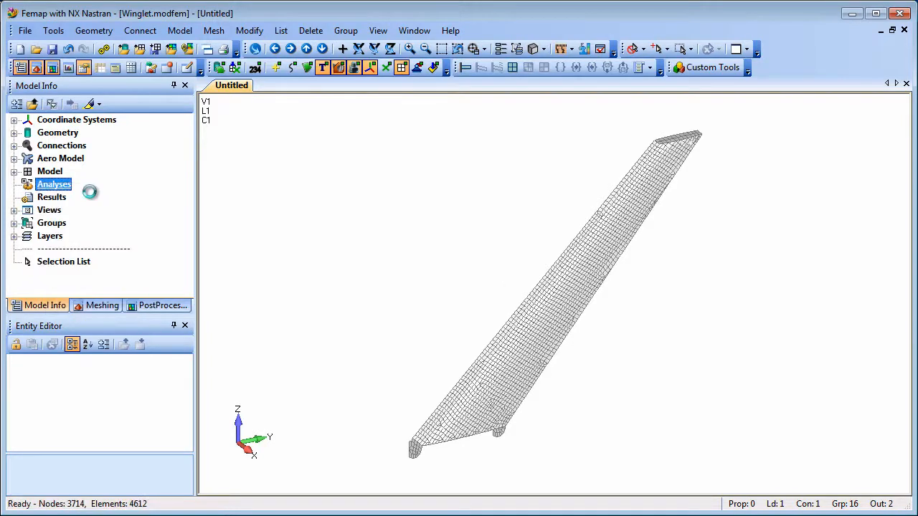
pyautogui.click(577, 367)
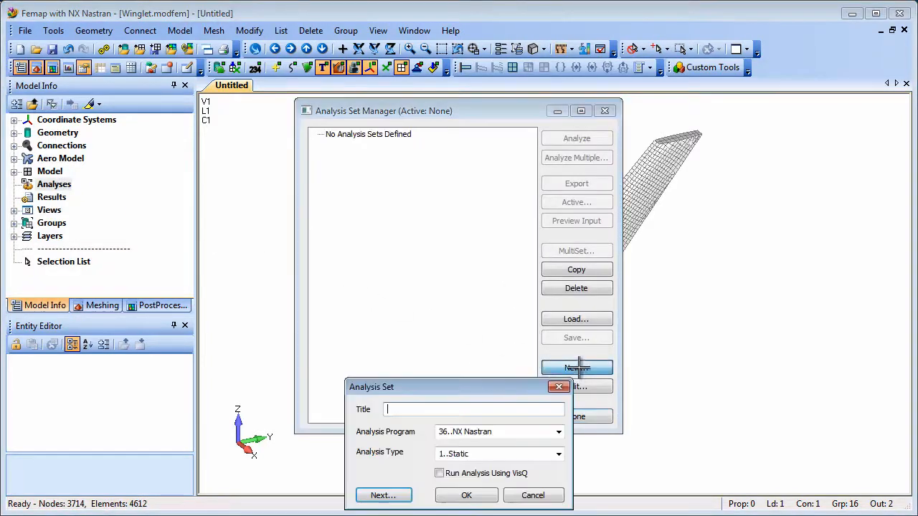
pyautogui.click(485, 496)
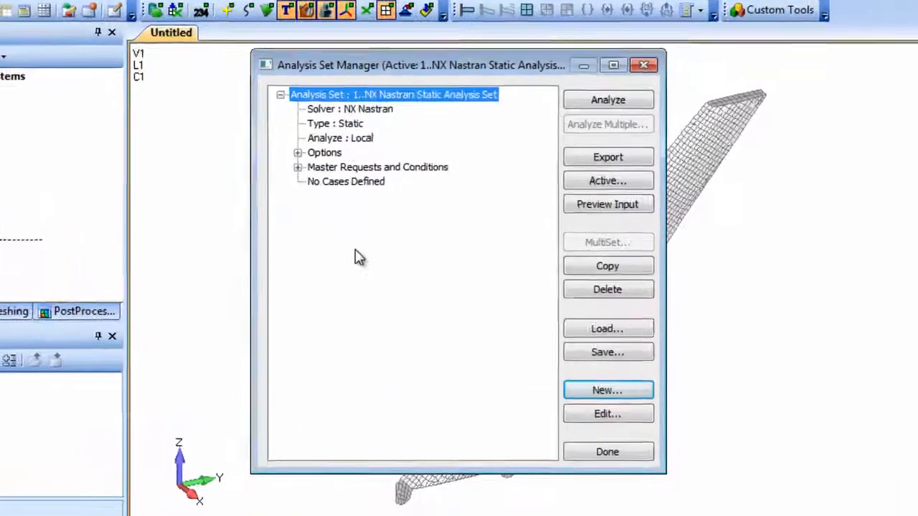
# - Set the constraints to None in the master boundary conditions of the winglet analysis set
pyautogui.click(299, 169)
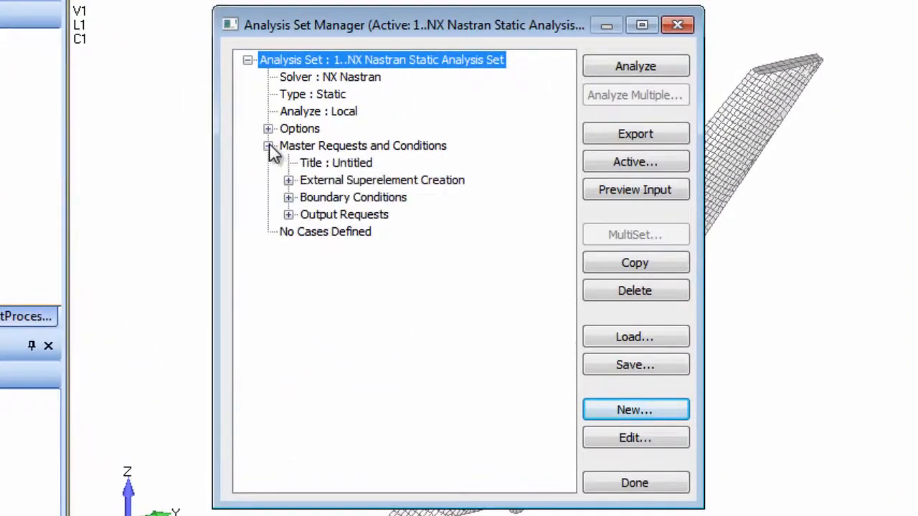
pyautogui.click(289, 197)
pyautogui.click(352, 214)
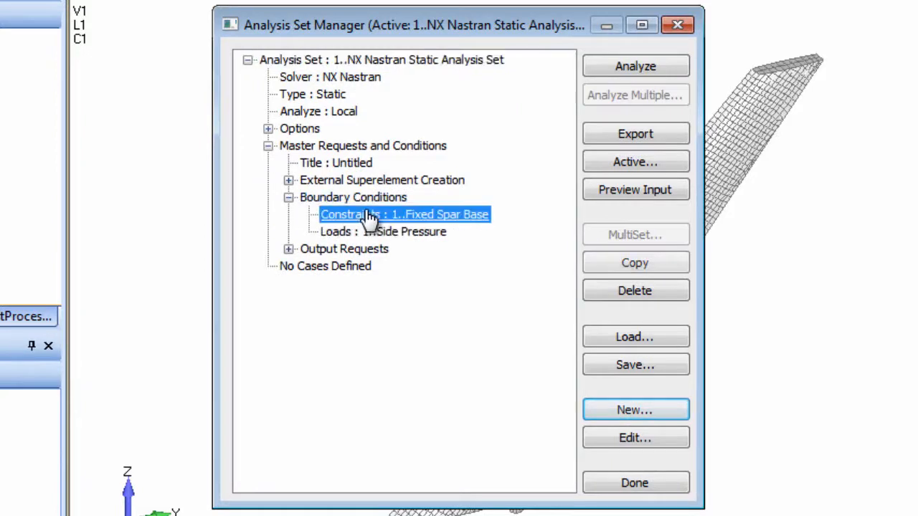
pyautogui.click(648, 435)
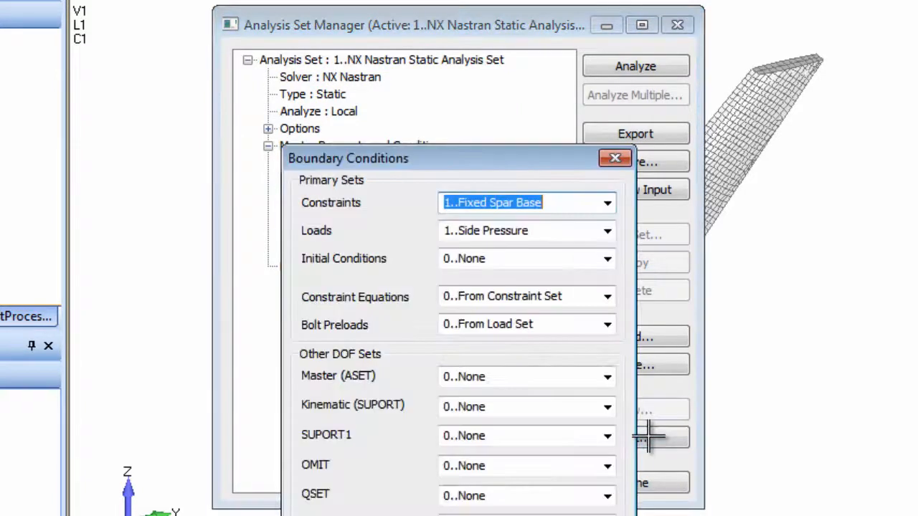
pyautogui.click(608, 205)
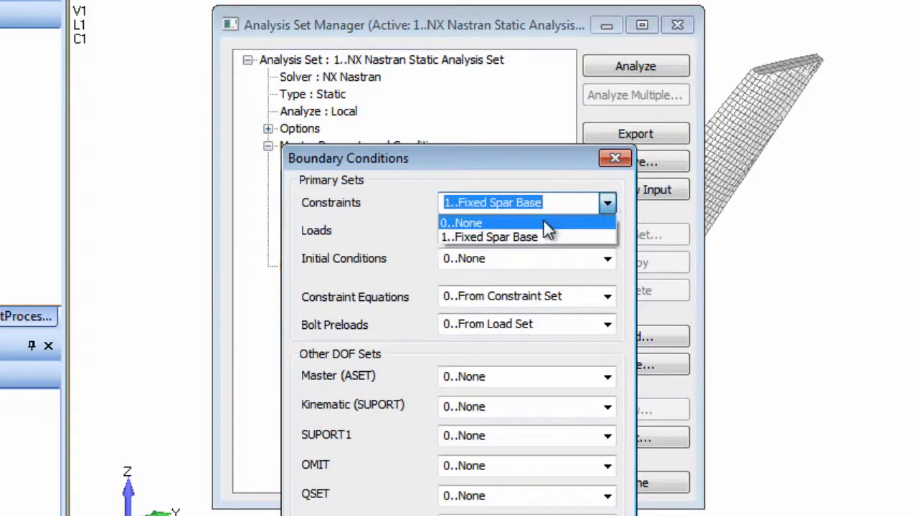
pyautogui.click(543, 223)
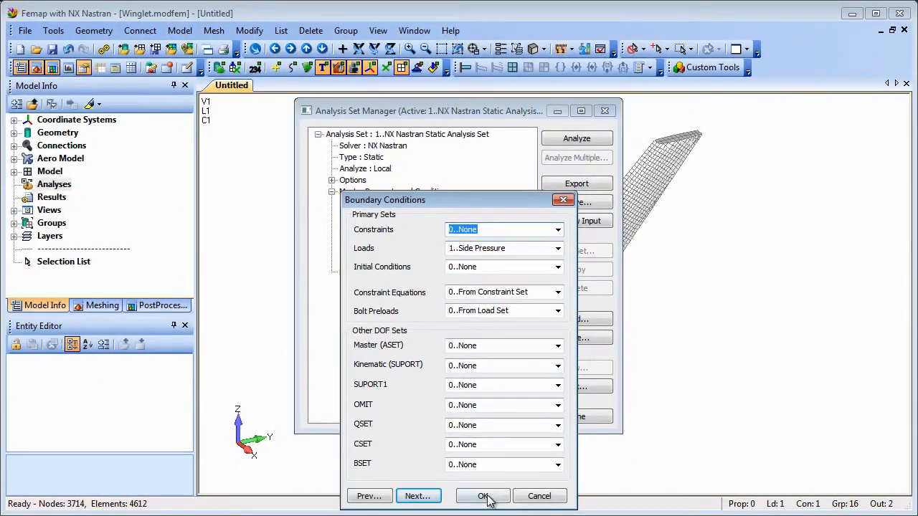
pyautogui.click(484, 496)
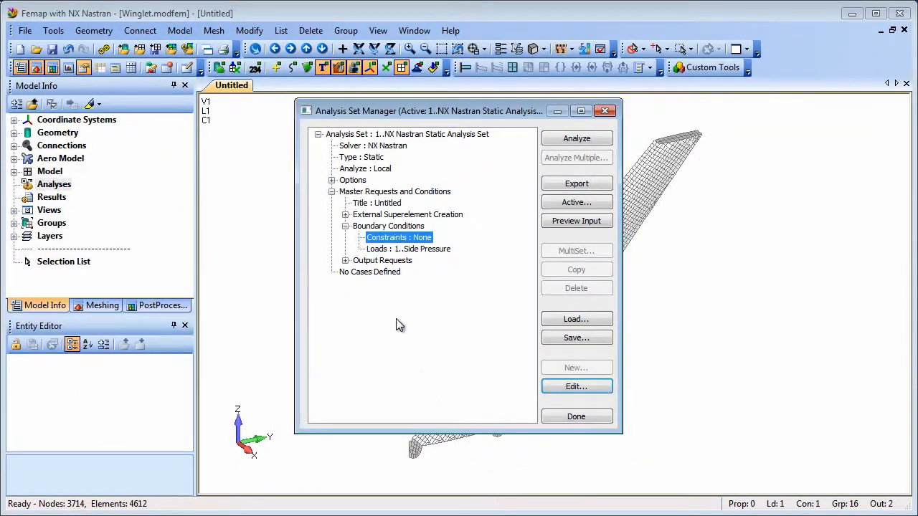
# - Enable external superelement creation in the master requests with EXTID 70
pyautogui.click(345, 214)
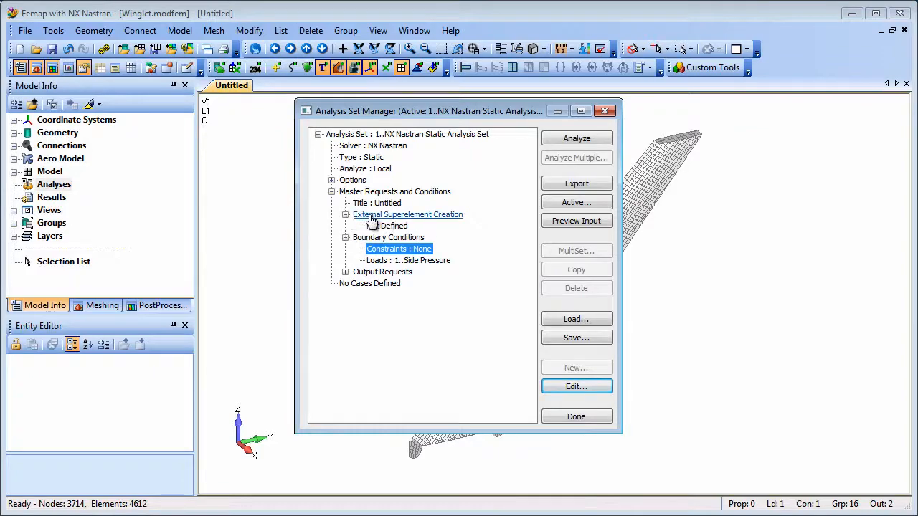
pyautogui.click(372, 215)
pyautogui.click(575, 387)
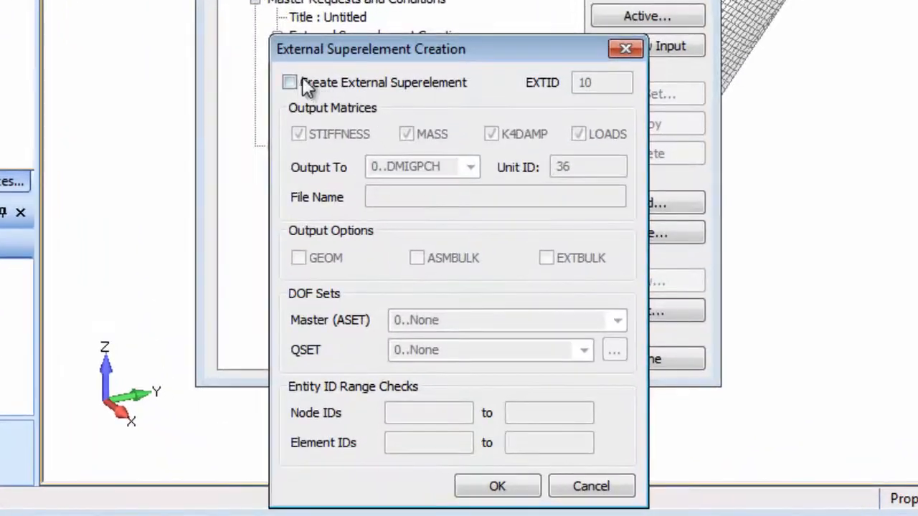
pyautogui.click(304, 84)
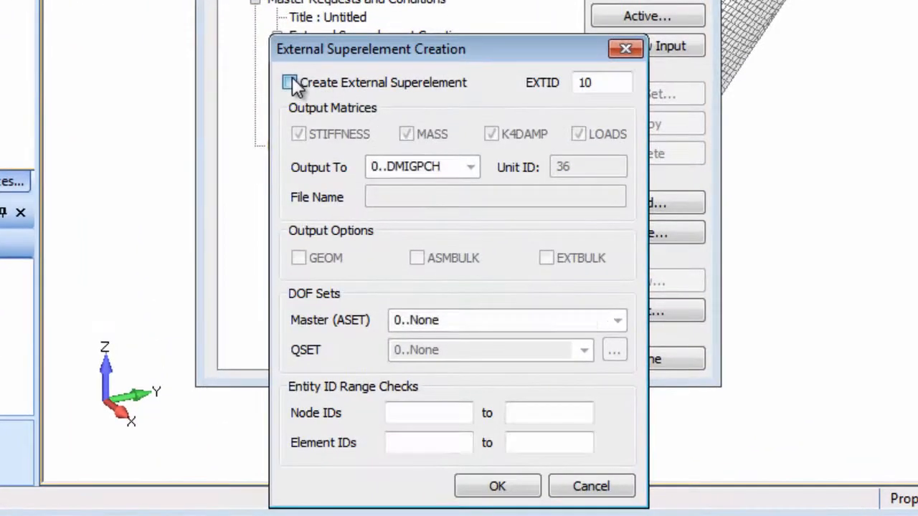
pyautogui.doubleClick(587, 82)
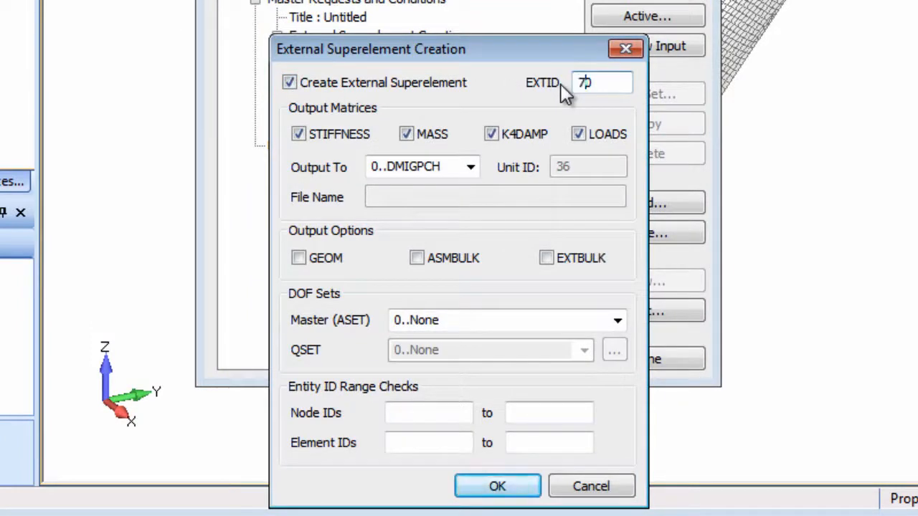
# - Exclude MASS and K4DAMP from the output matrices and output to DMIGOP2 with the file name Winglet_ExtSE
pyautogui.click(407, 135)
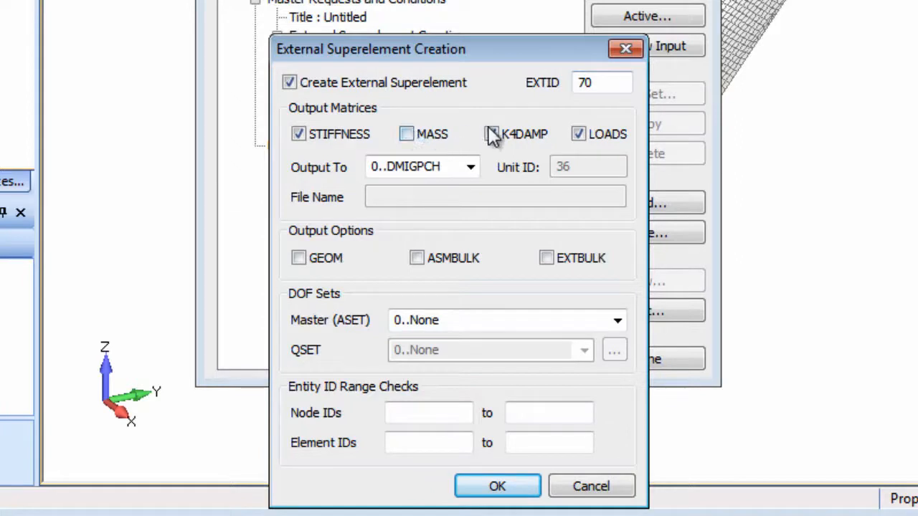
pyautogui.click(491, 135)
pyautogui.click(470, 166)
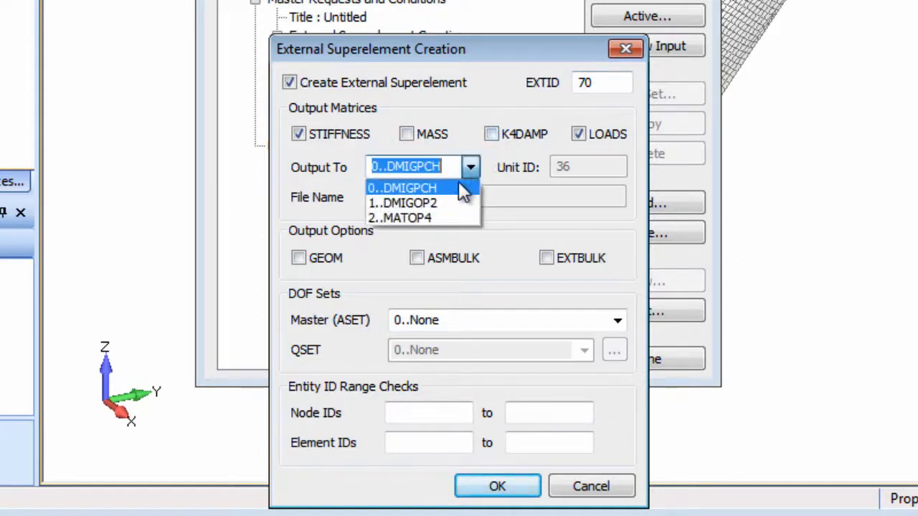
pyautogui.click(453, 203)
pyautogui.click(453, 195)
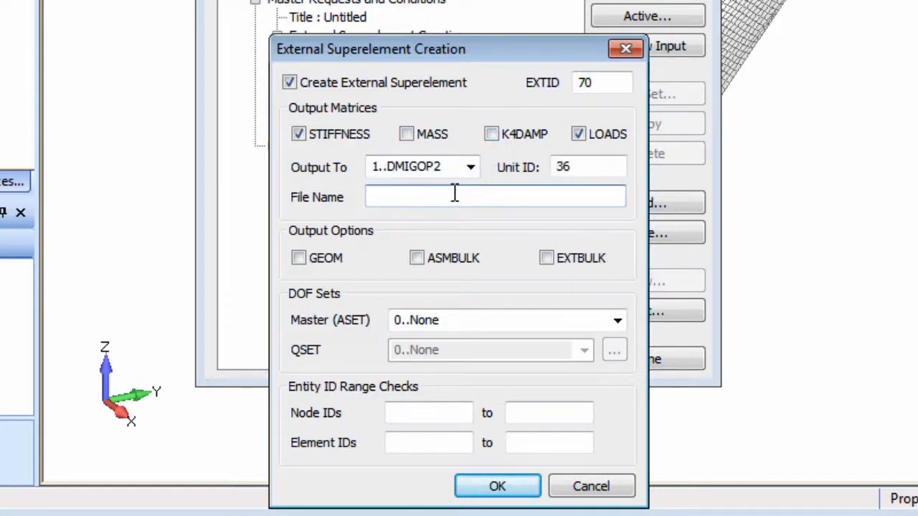
pyautogui.write('Winglet_ExtSE')
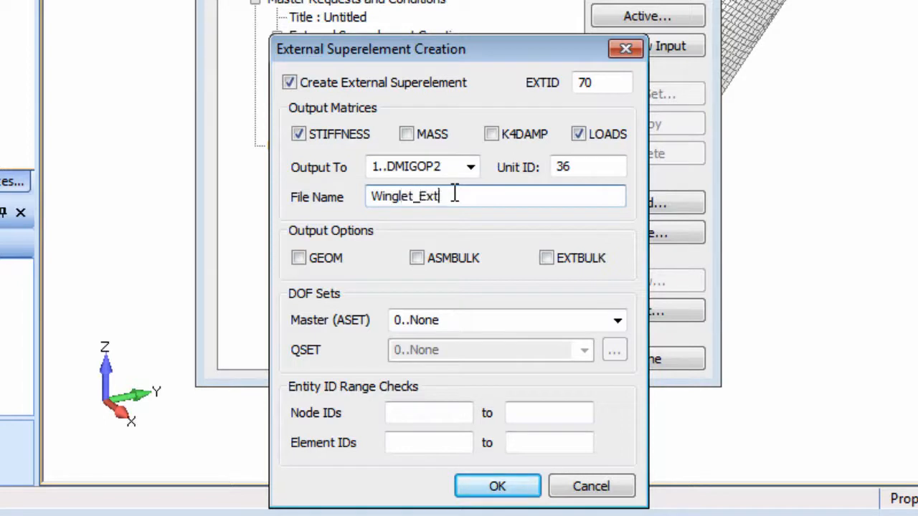
# - Enable the ASMBULK output option and use 1..Fixed Spar Base as the Master (ASET) DOF set
pyautogui.click(417, 260)
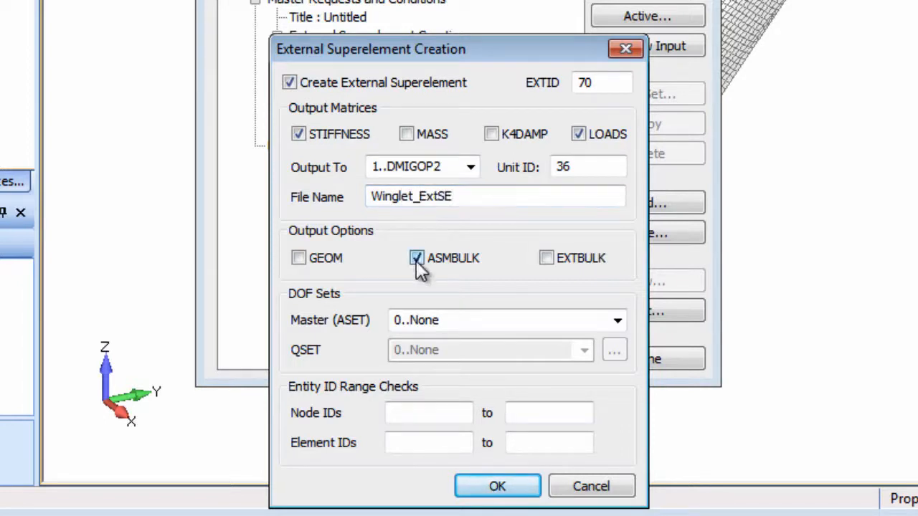
pyautogui.click(617, 320)
pyautogui.click(512, 357)
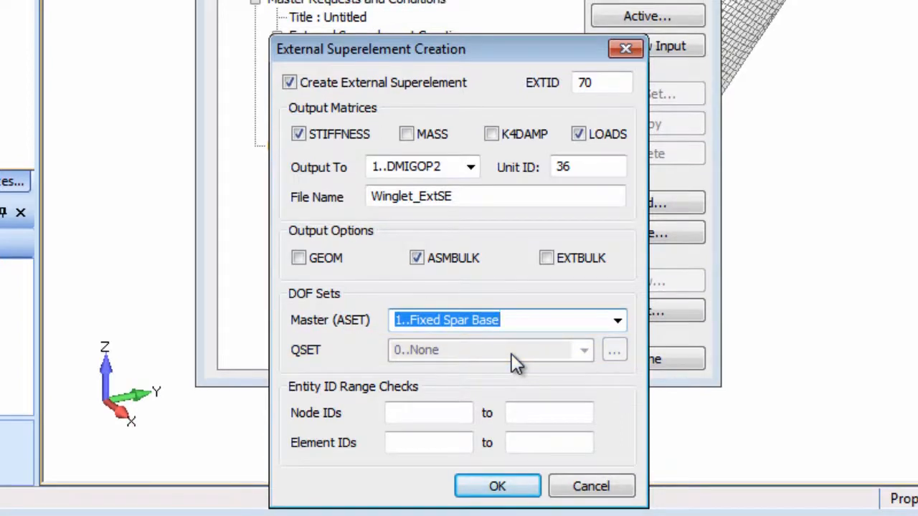
# - Set the node and element ID range checks to 70000 to 79999 and run the winglet superelement analysis
pyautogui.click(437, 413)
pyautogui.write('70000')
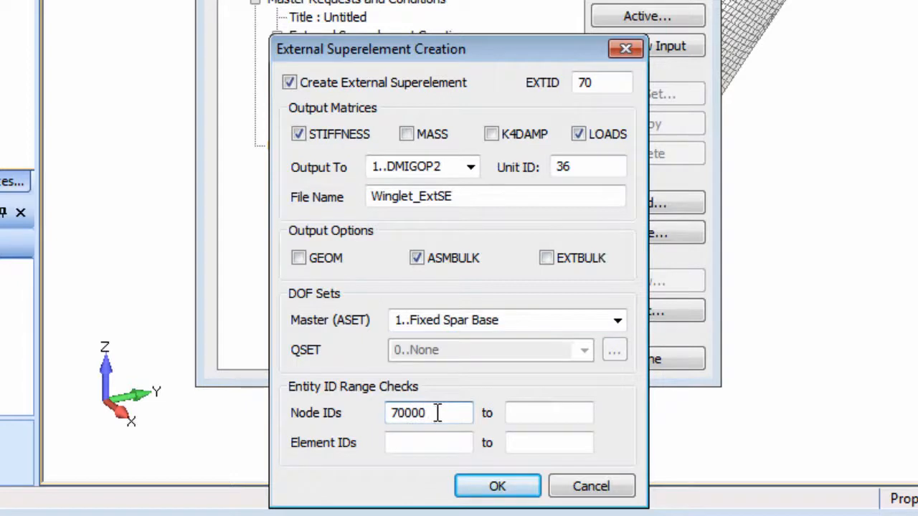
pyautogui.press('Tab')
pyautogui.write('79999')
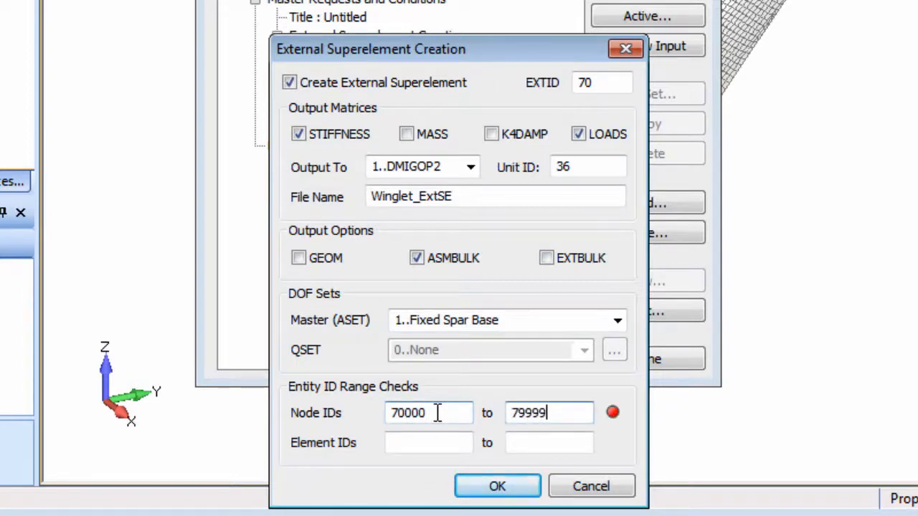
pyautogui.press('Tab')
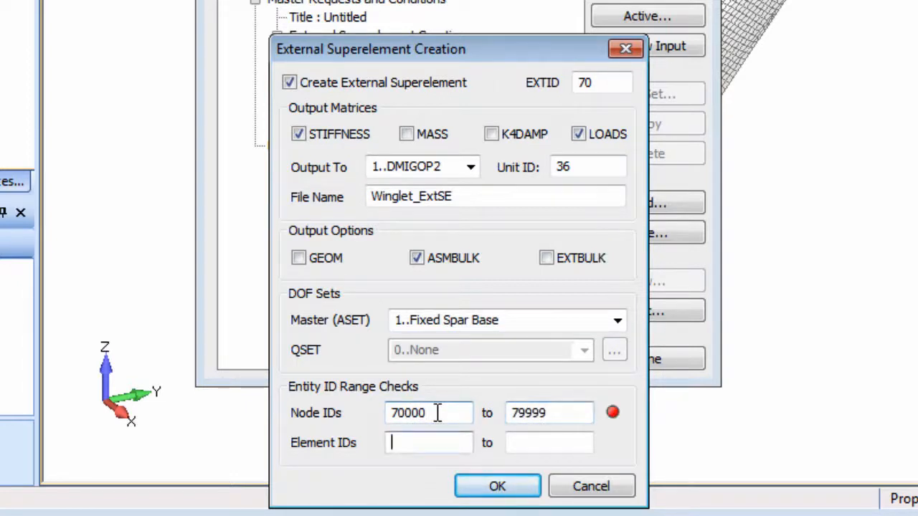
pyautogui.write('70000')
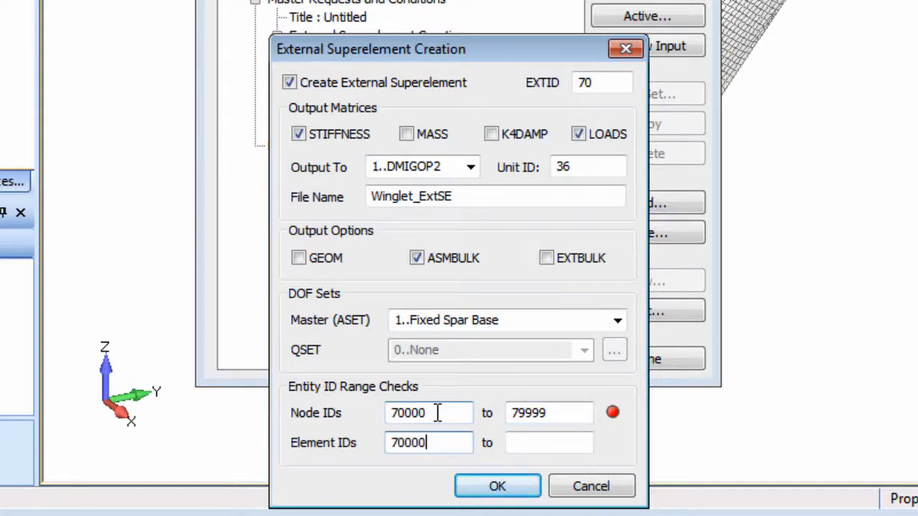
pyautogui.press('Tab')
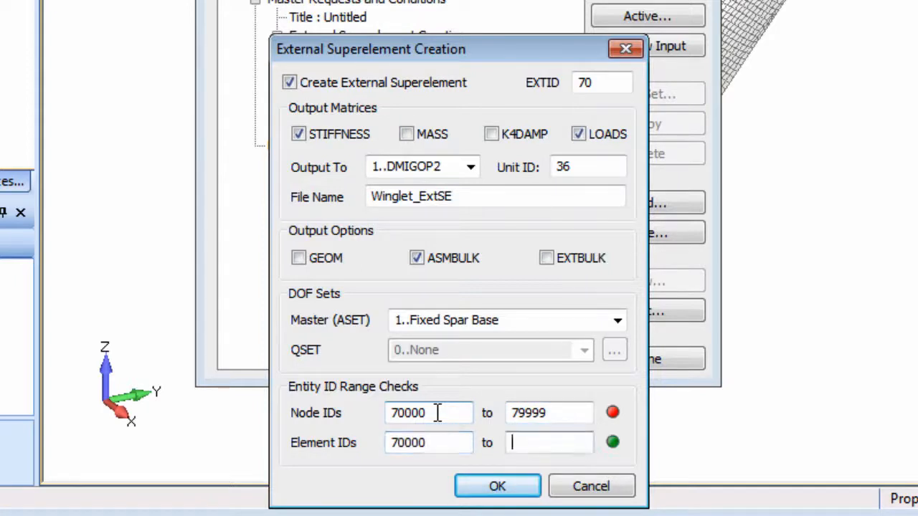
pyautogui.write('79999')
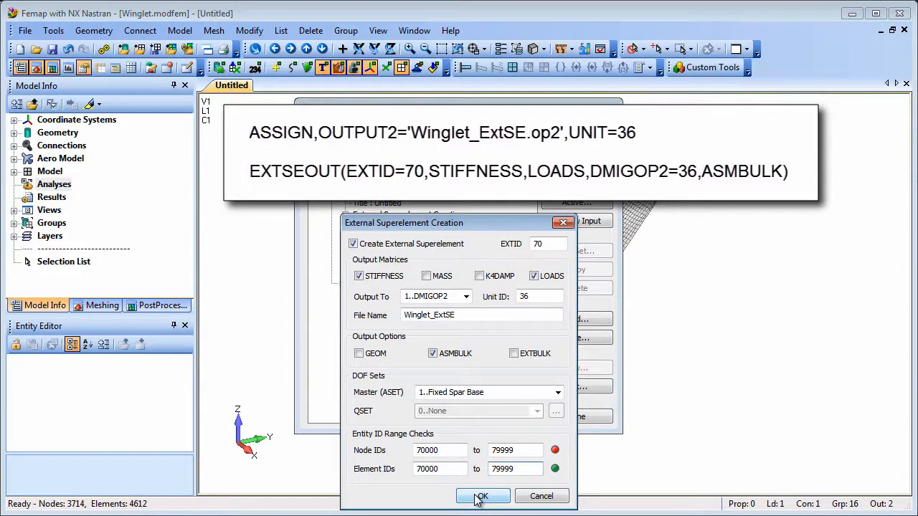
pyautogui.click(479, 496)
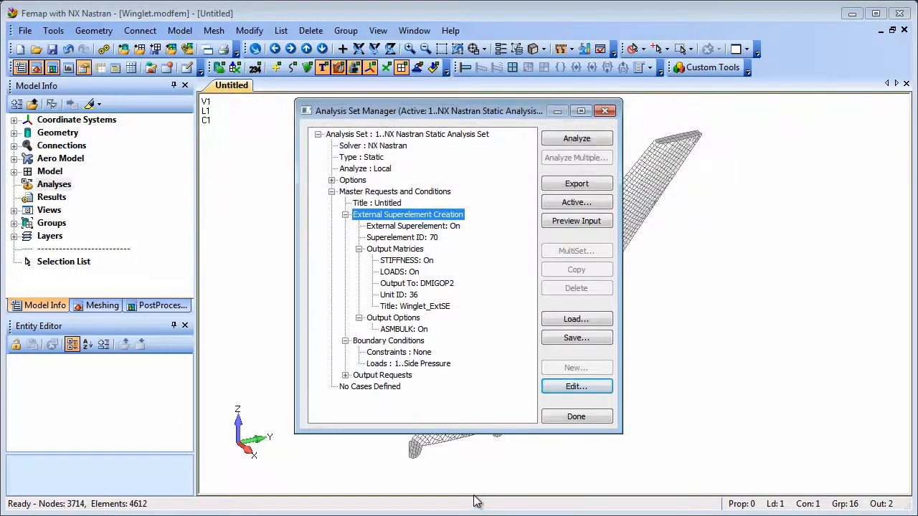
pyautogui.click(576, 139)
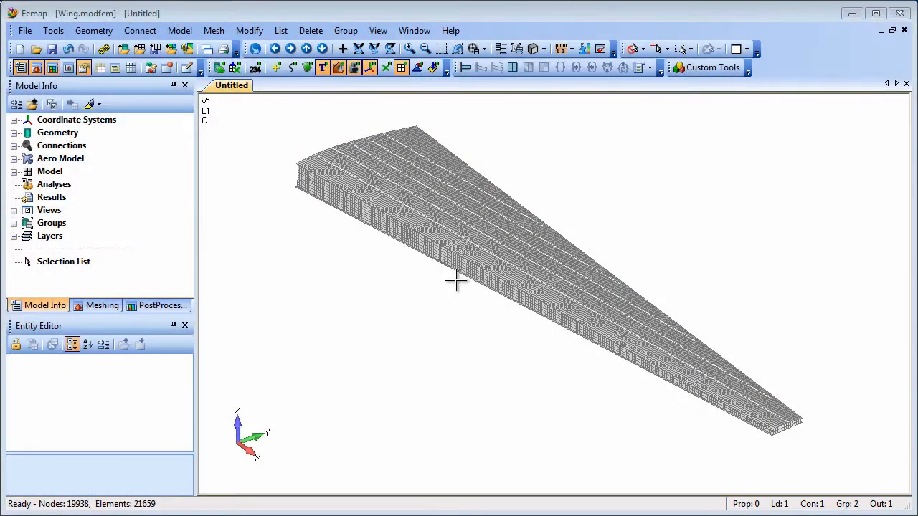
# - Create a new untitled NX Nastran Static analysis set in the Wing.modfem model
pyautogui.rightClick(52, 187)
pyautogui.click(103, 198)
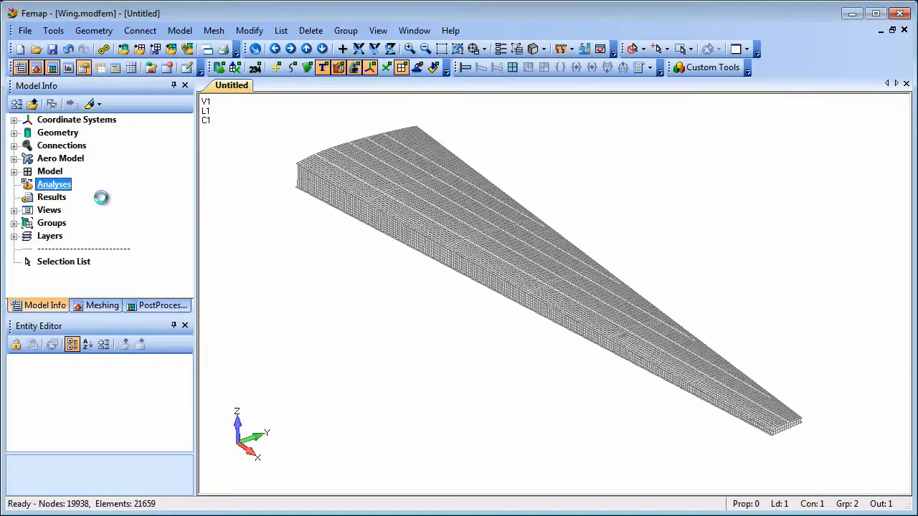
pyautogui.click(577, 368)
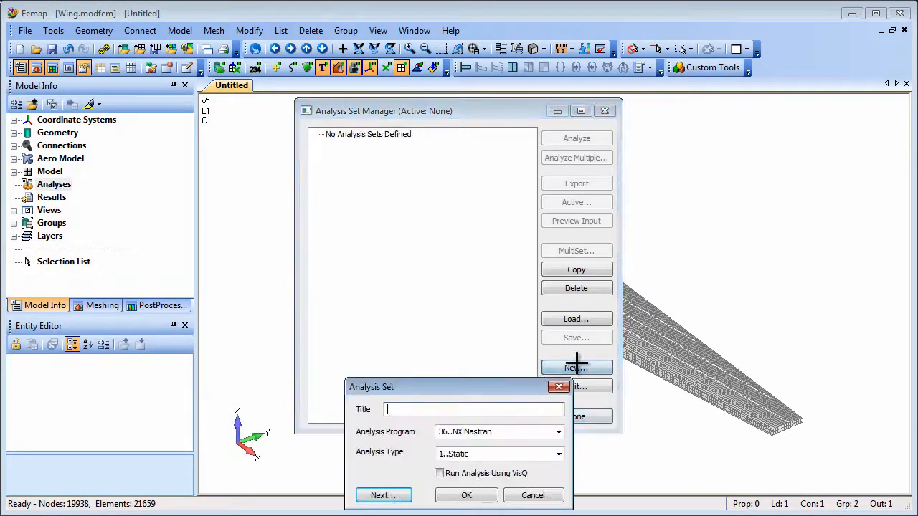
pyautogui.click(466, 496)
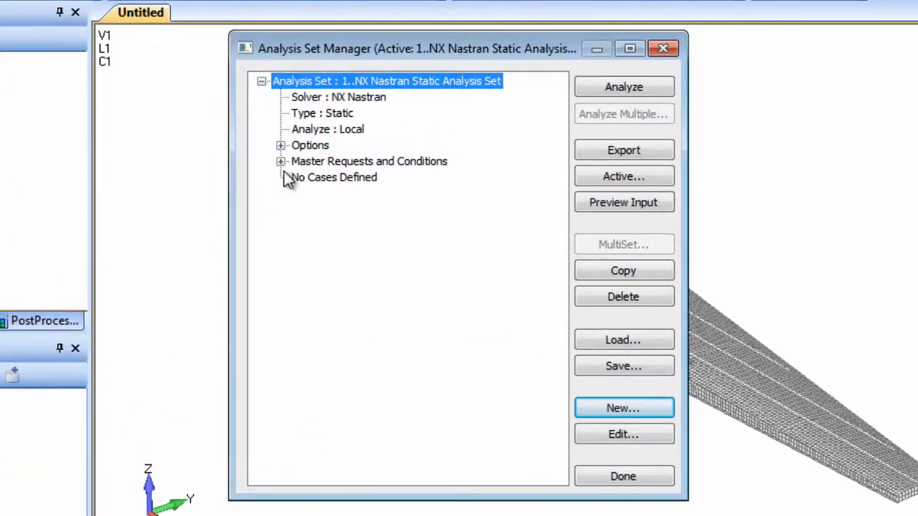
# - Review the boundary conditions and the external superelement reference of the static analysis set
pyautogui.click(280, 162)
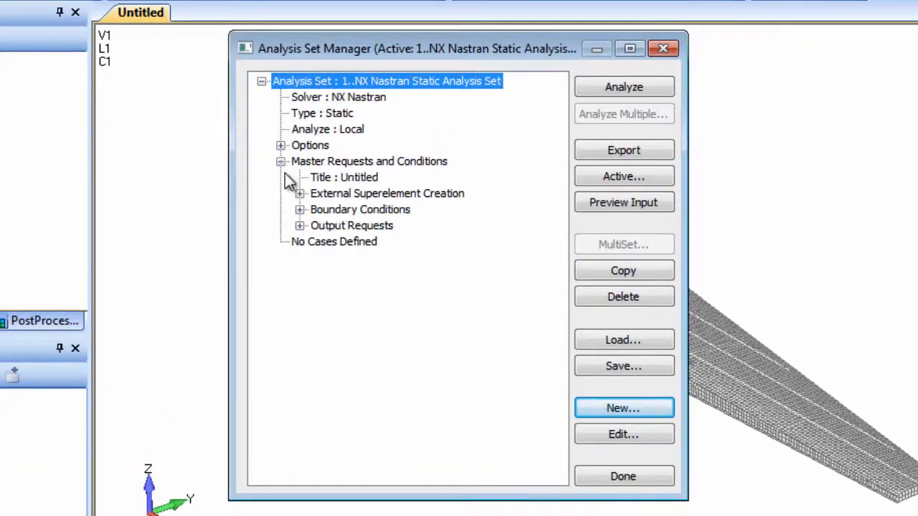
pyautogui.click(300, 209)
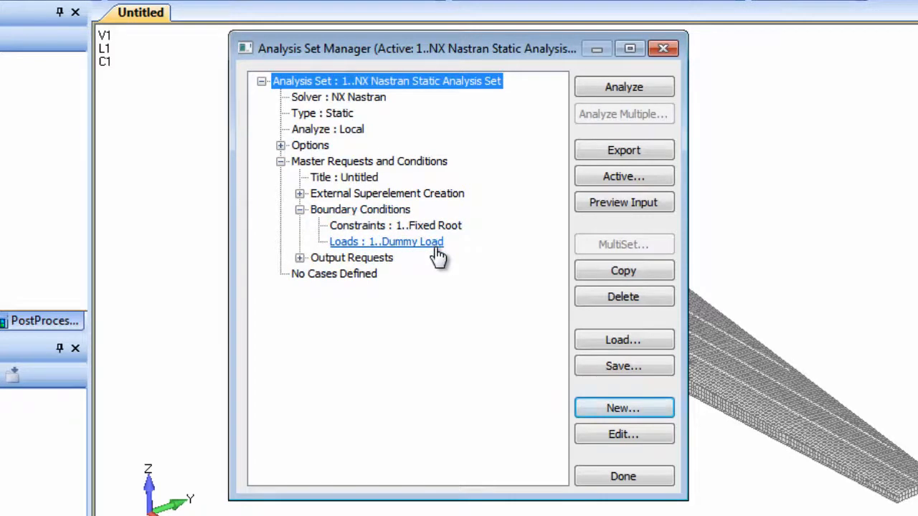
pyautogui.click(280, 145)
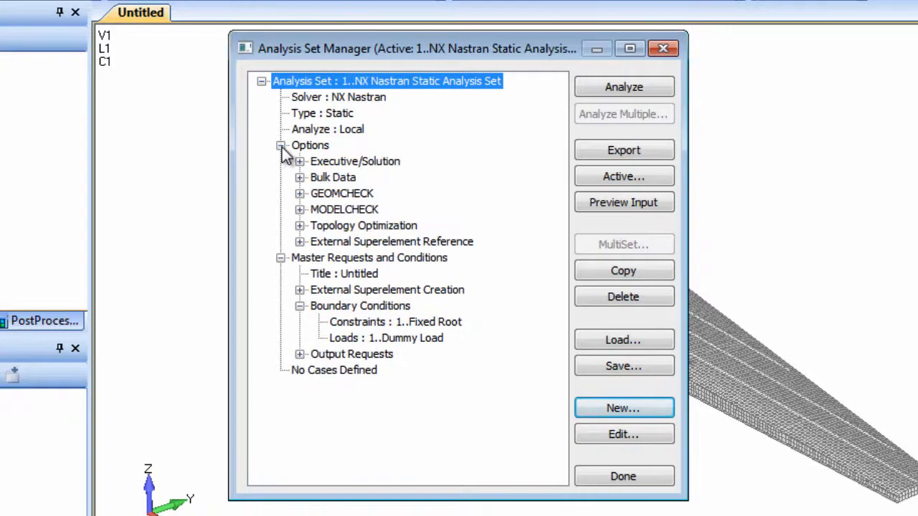
pyautogui.click(301, 243)
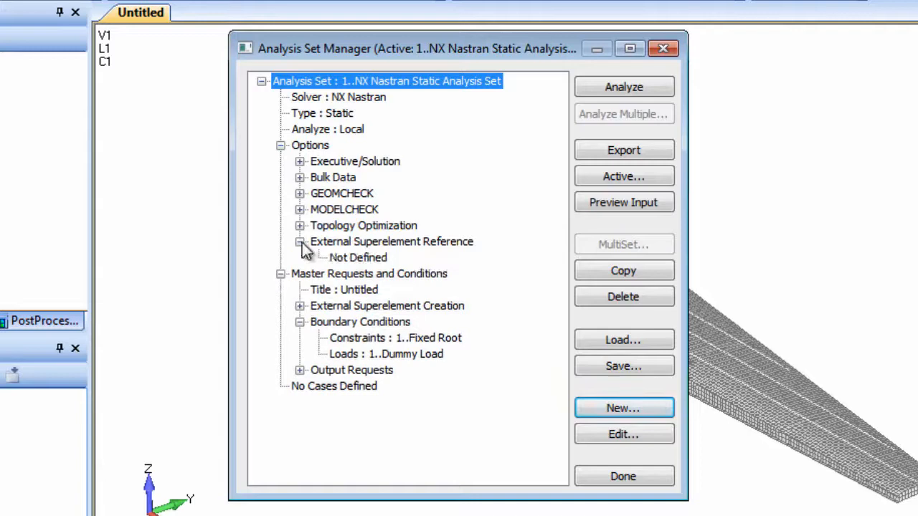
# - Add winglet_extse.op2 as an OP2 external superelement reference with unit ID 36 and wingl000.asm as its ASM file
pyautogui.click(352, 244)
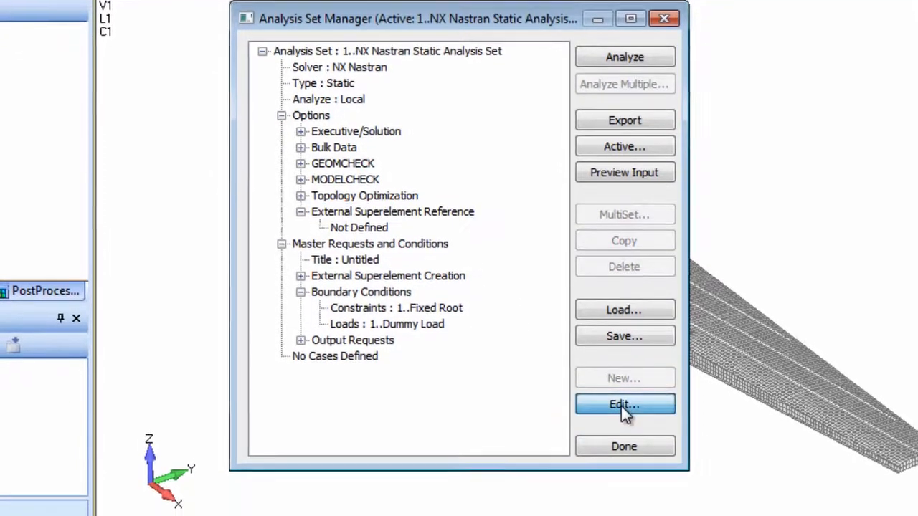
pyautogui.click(642, 434)
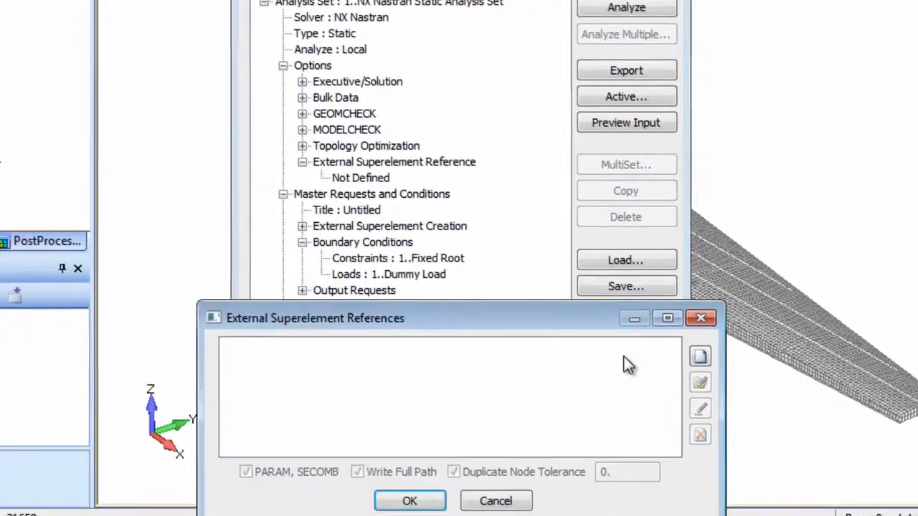
pyautogui.click(702, 337)
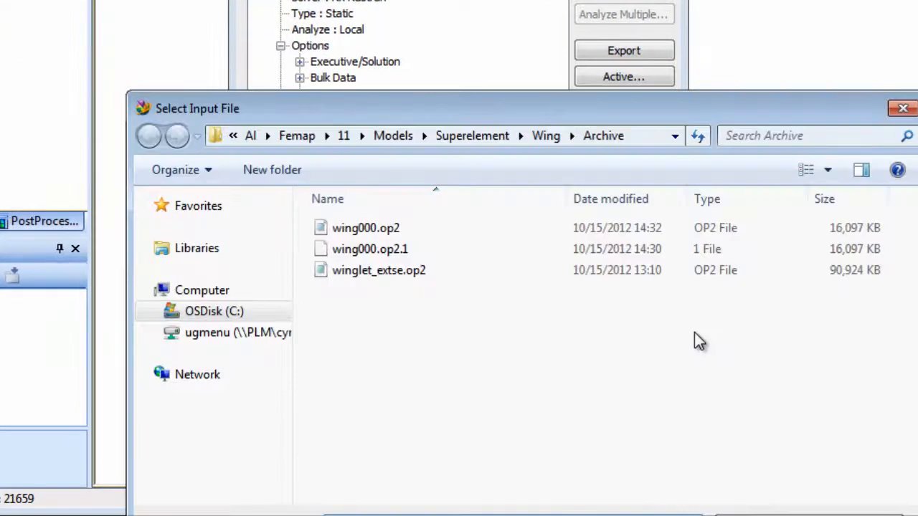
pyautogui.doubleClick(391, 272)
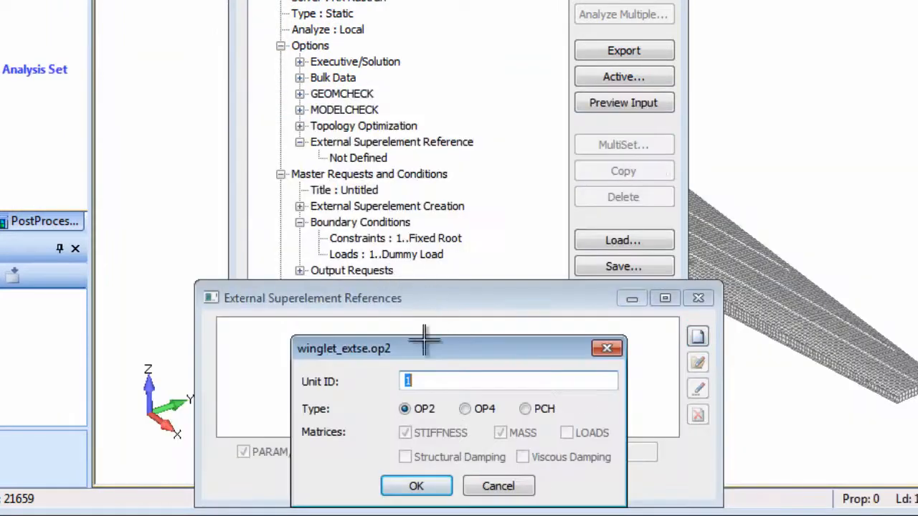
pyautogui.write('36')
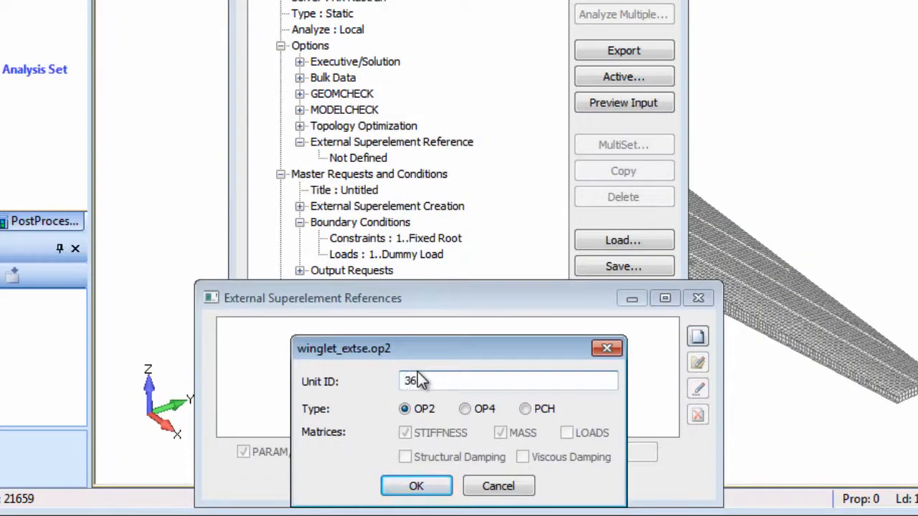
pyautogui.click(414, 486)
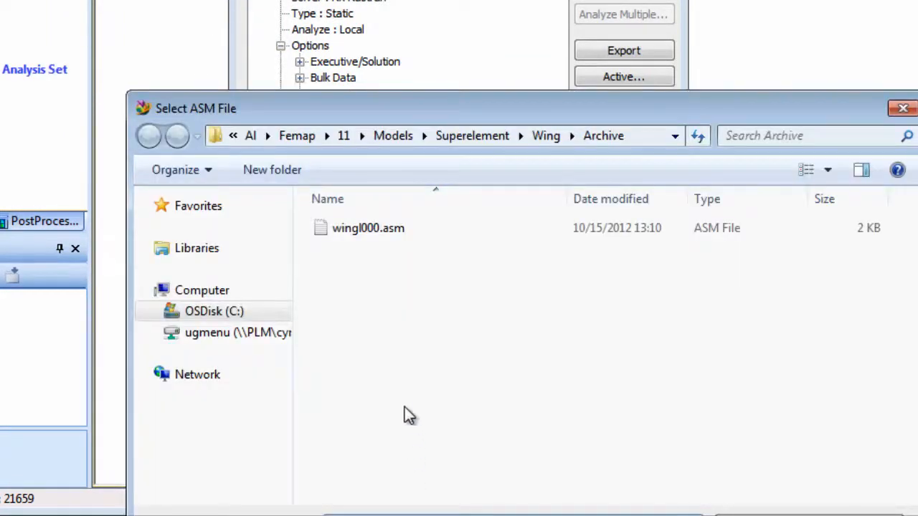
pyautogui.doubleClick(369, 228)
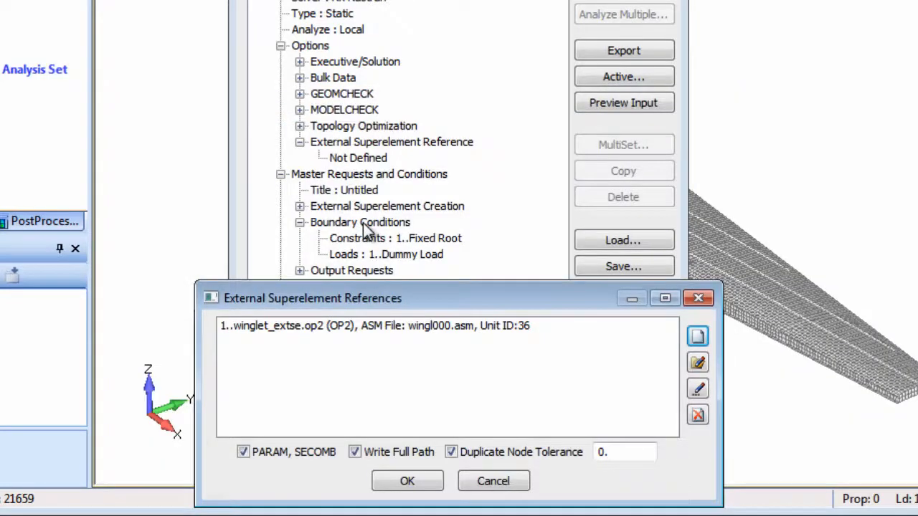
# - Set the duplicate node tolerance of the external superelement references to 0.002
pyautogui.click(606, 451)
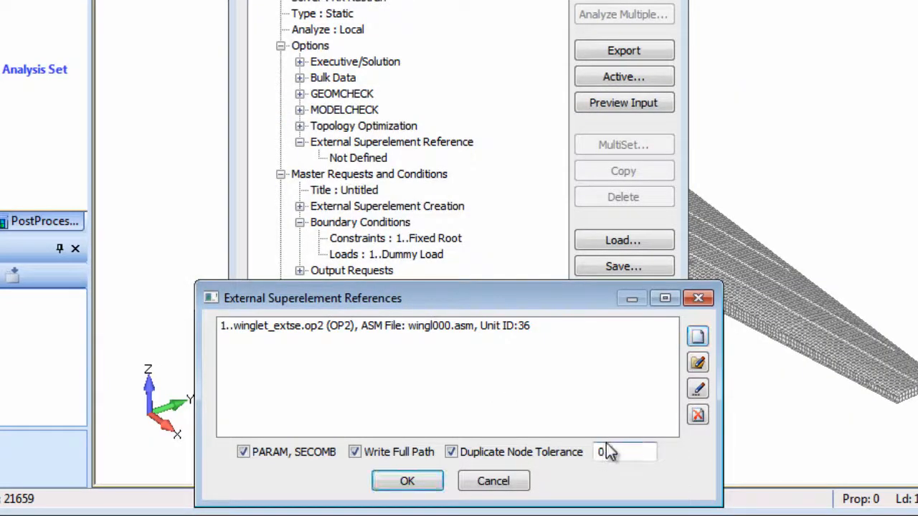
pyautogui.write('.002')
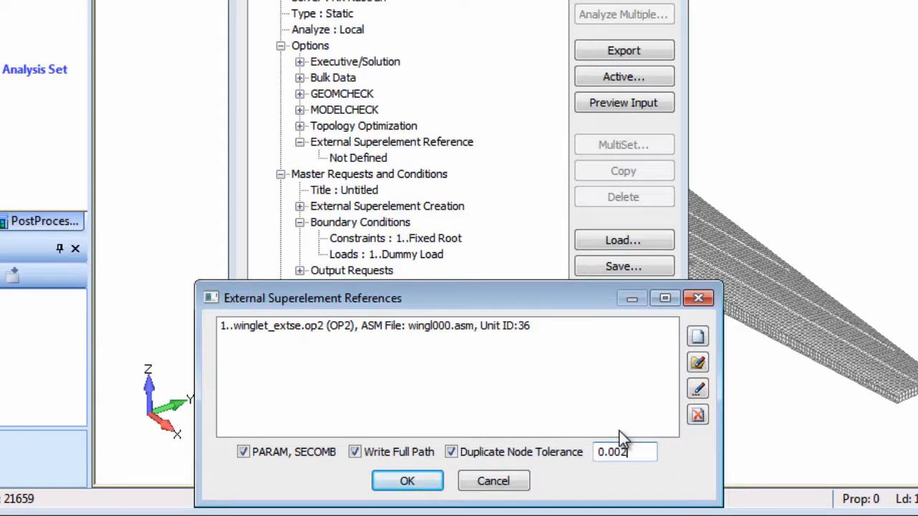
pyautogui.click(407, 481)
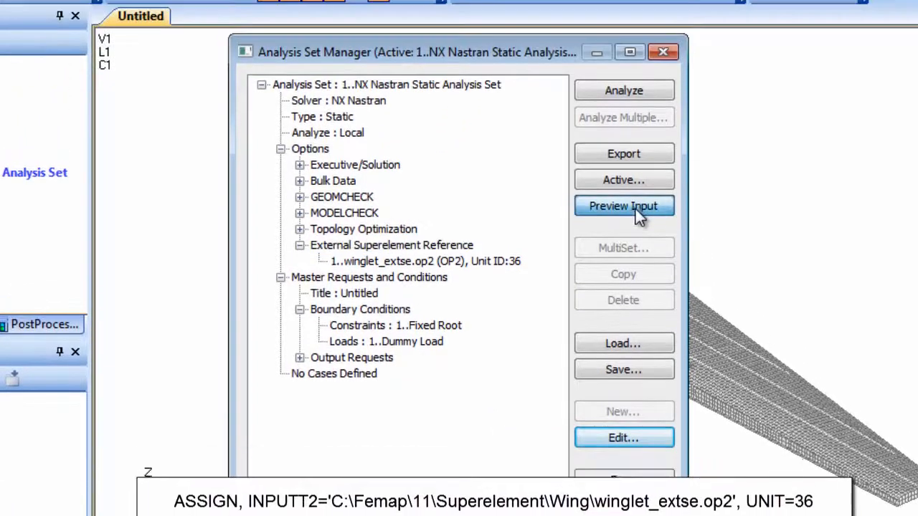
# - Insert the line SELOAD,1,70,1 above the first PARAM entry in the previewed analysis input file and run the analysis
pyautogui.click(634, 195)
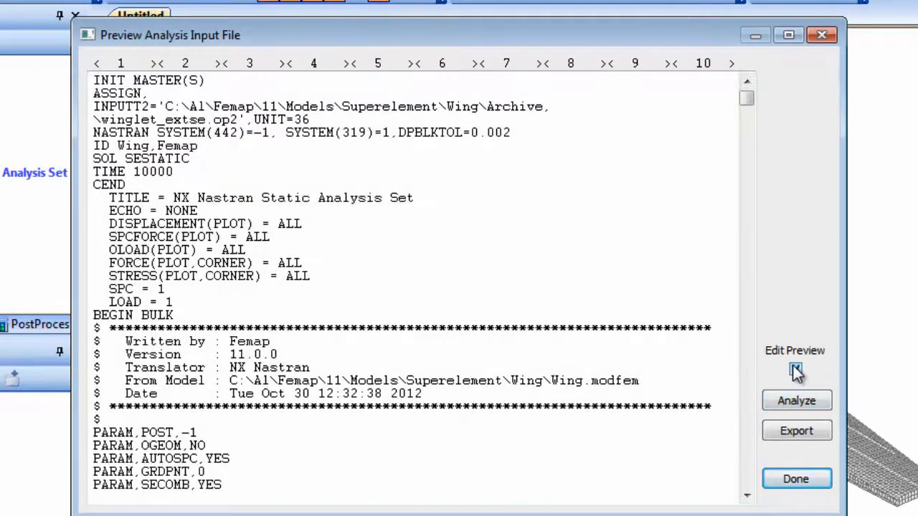
pyautogui.click(795, 370)
pyautogui.click(169, 419)
pyautogui.press('Return')
pyautogui.write('SELOA')
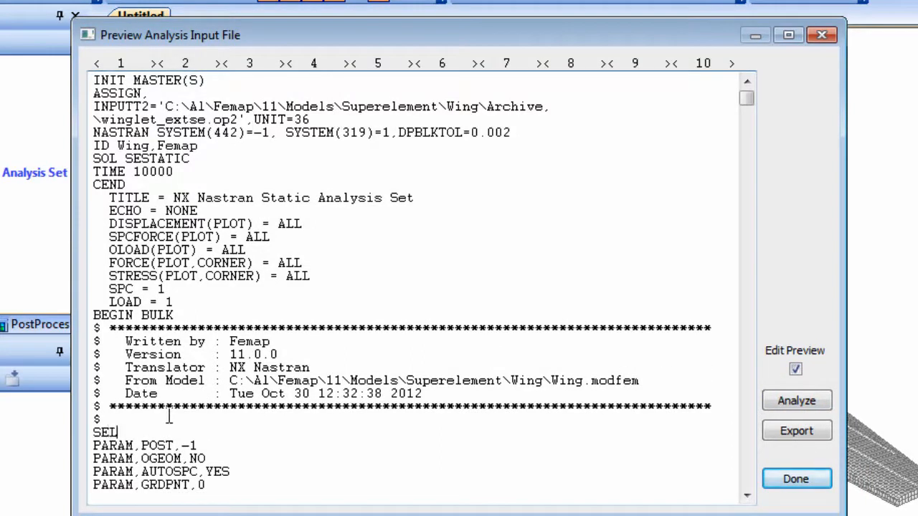
pyautogui.write('D,1,70,1')
pyautogui.click(798, 404)
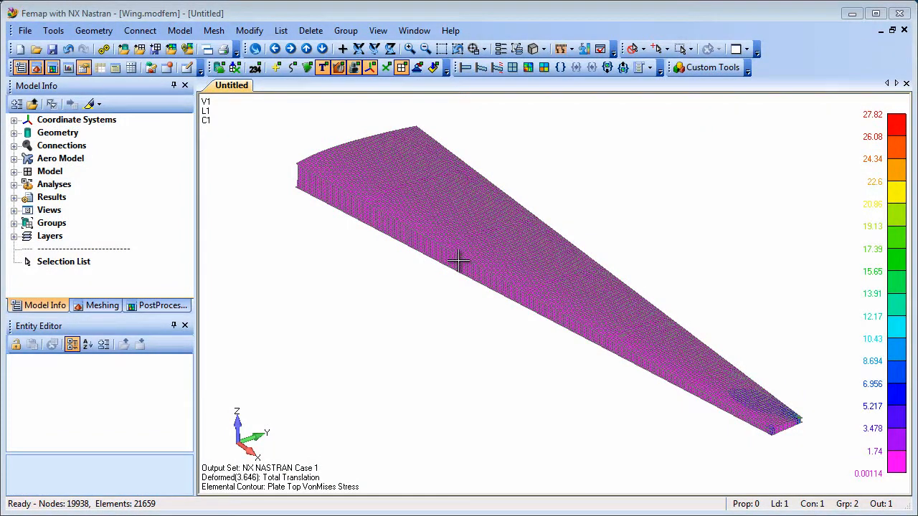
# - Zoom in on the wing tip to examine the plate top von Mises stress contour
pyautogui.click(441, 49)
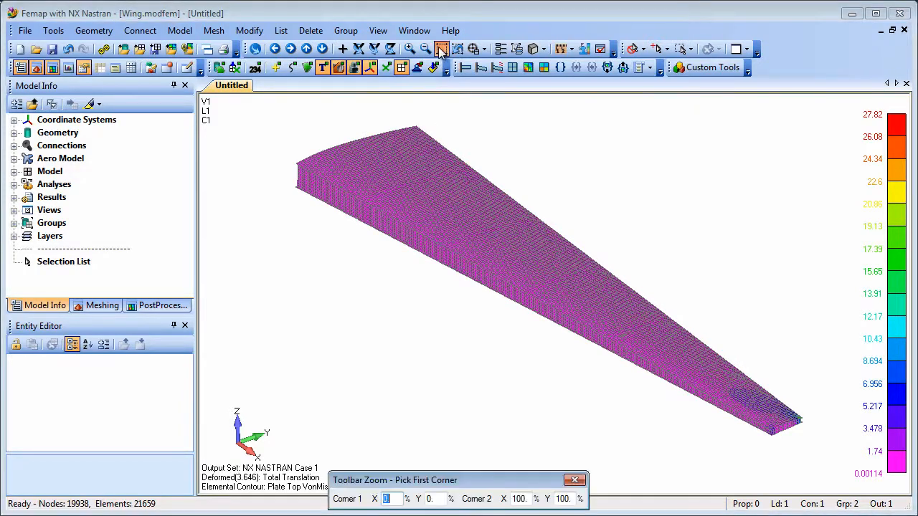
pyautogui.click(722, 376)
pyautogui.click(834, 457)
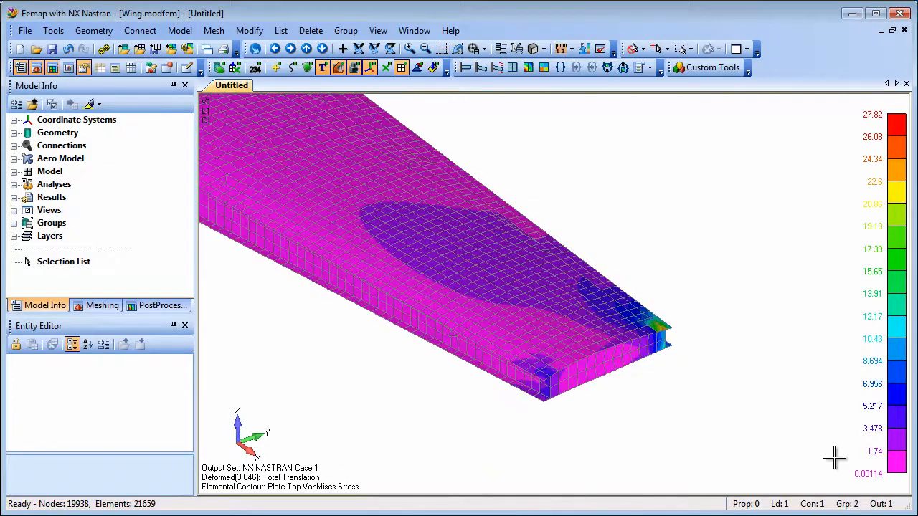